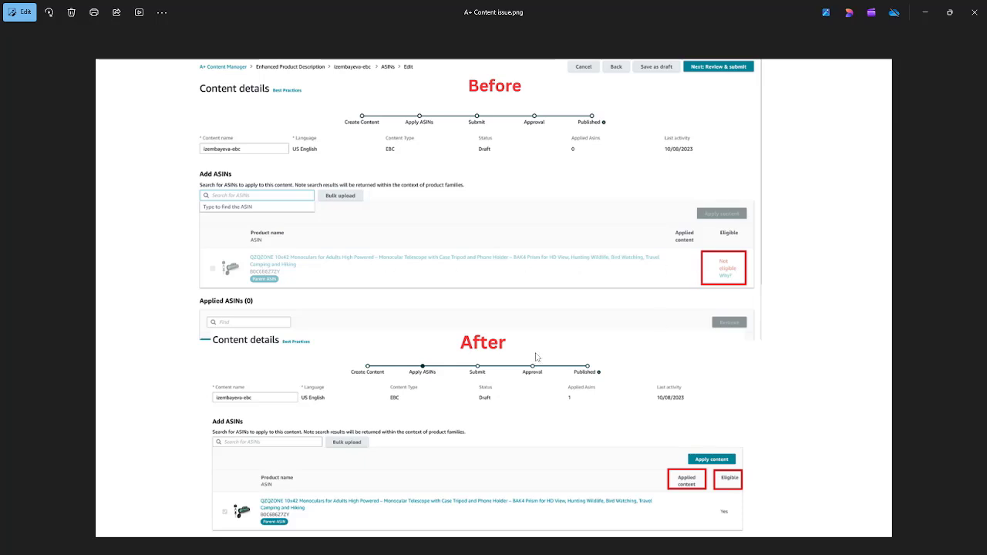
Step: Compare ASIN eligibility in the before-and-after image, and review the ASINs applied to the Muffler Assembly A+ content in the browser
scroll(506, 407, "up", 2)
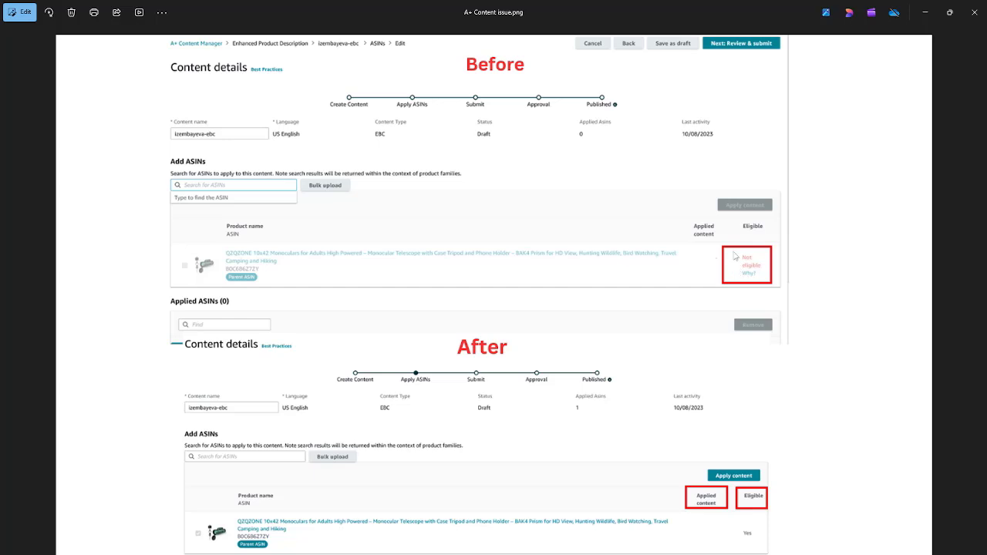
scroll(638, 469, "down", 2)
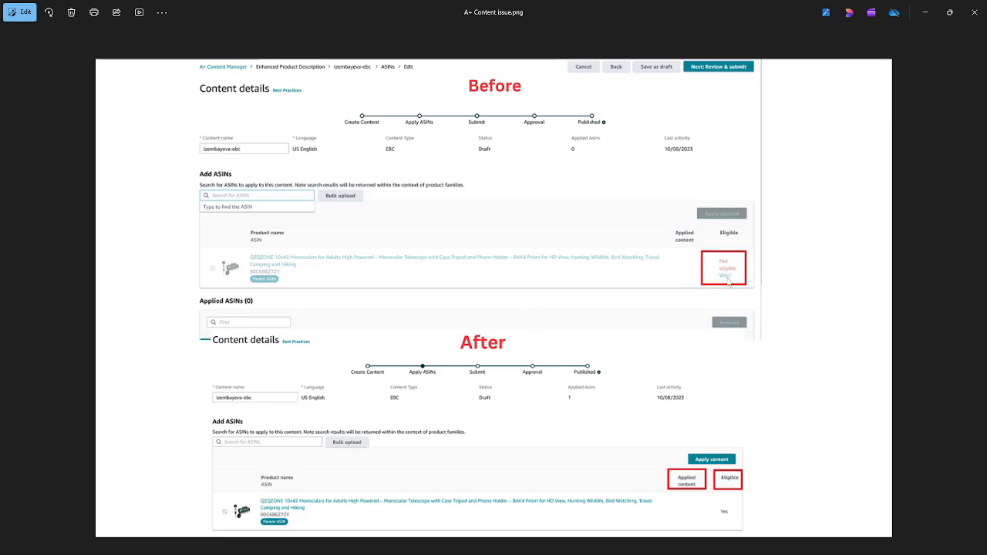
scroll(684, 266, "down", 1)
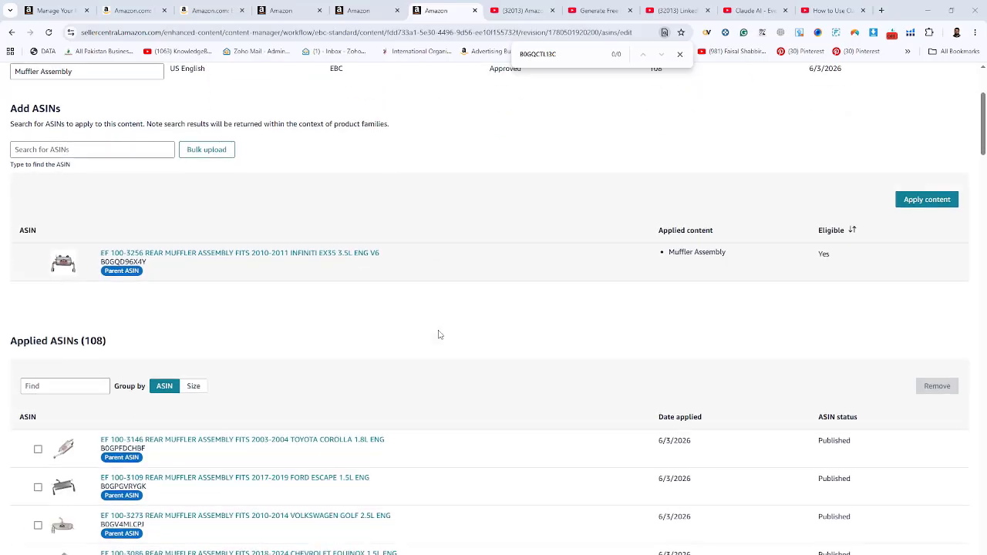
scroll(347, 330, "down", 1)
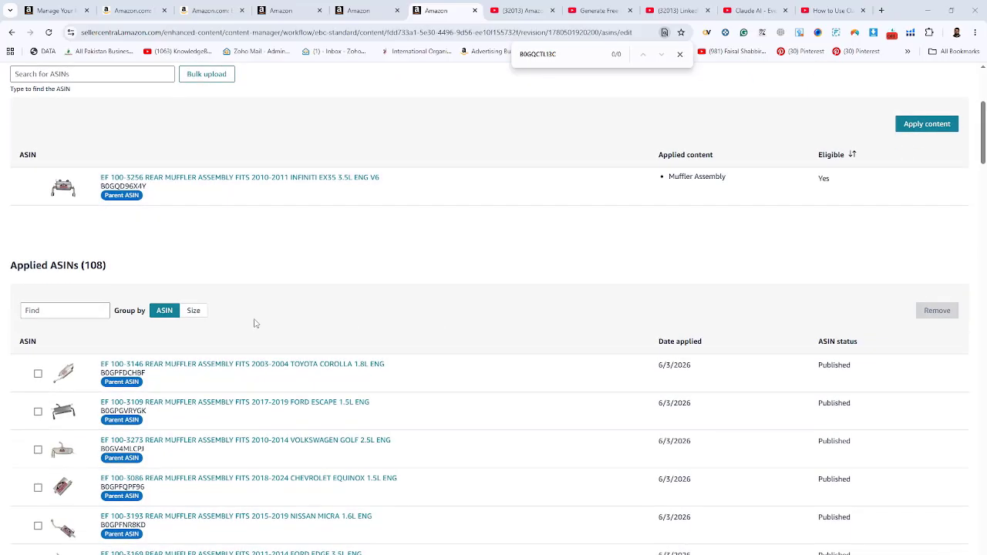
scroll(530, 374, "down", 5)
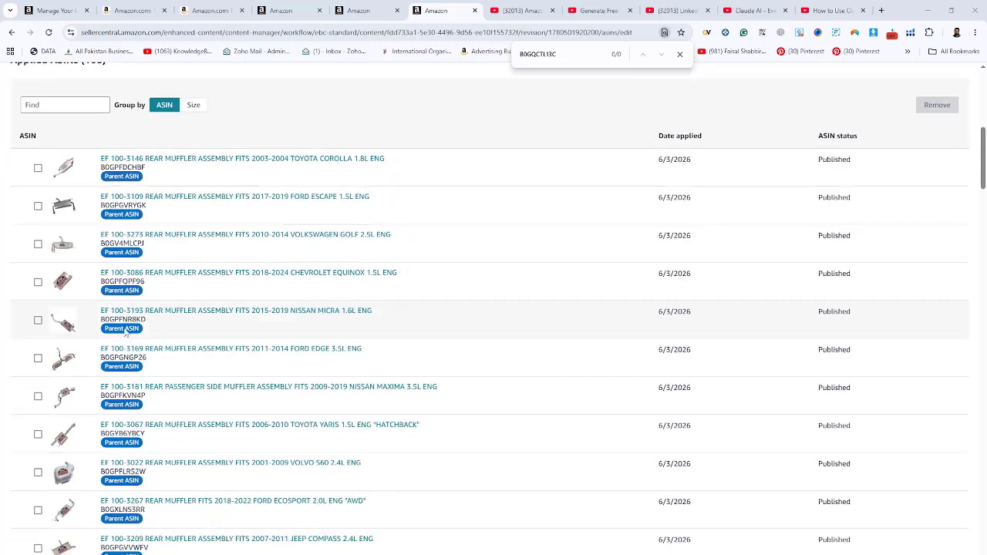
scroll(421, 334, "up", 5)
scroll(427, 339, "up", 1)
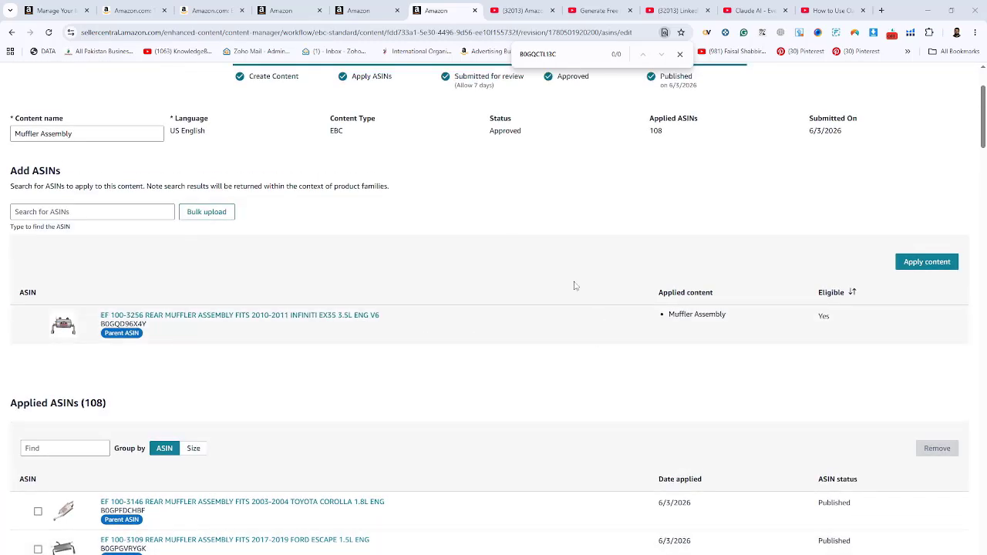
scroll(574, 286, "up", 1)
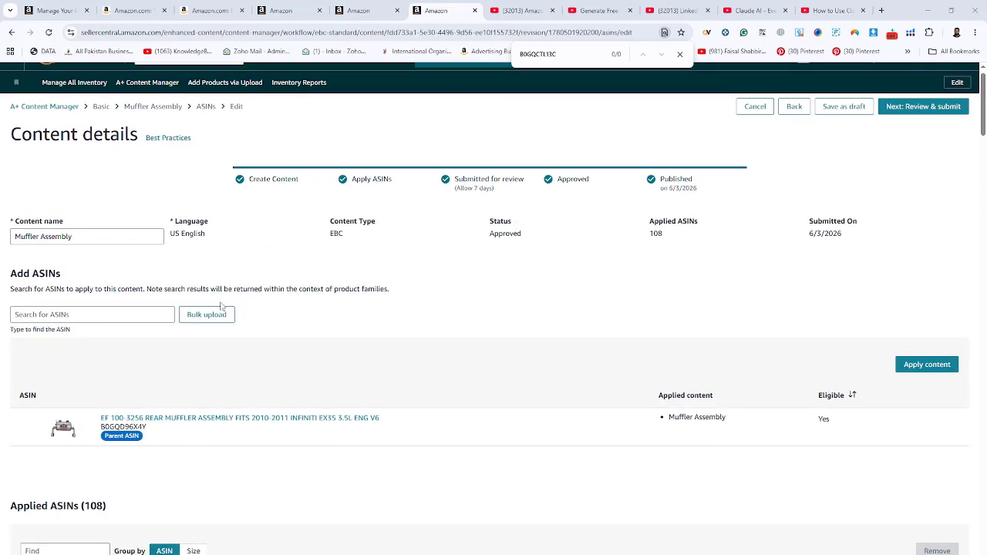
Step: Find ASIN B0DJFV758T and apply the Muffler Assembly content to it
left_click(100, 315)
type("B0DJFV758T")
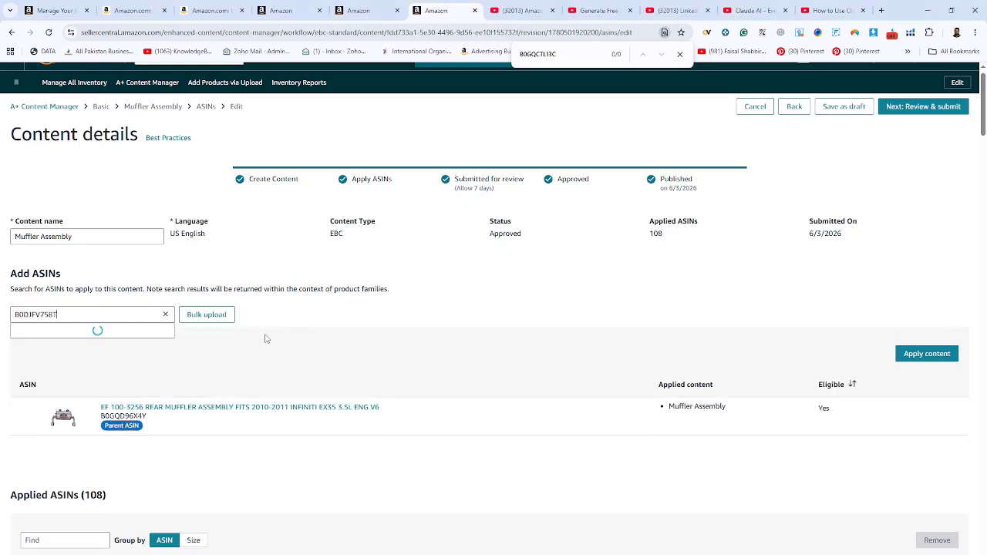
scroll(656, 389, "down", 2)
scroll(671, 389, "down", 2)
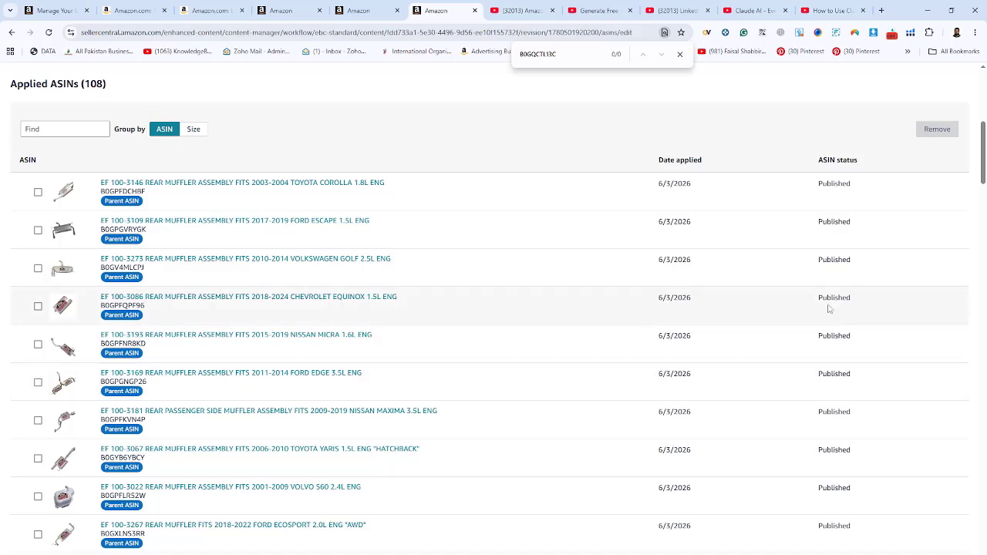
scroll(286, 262, "up", 3)
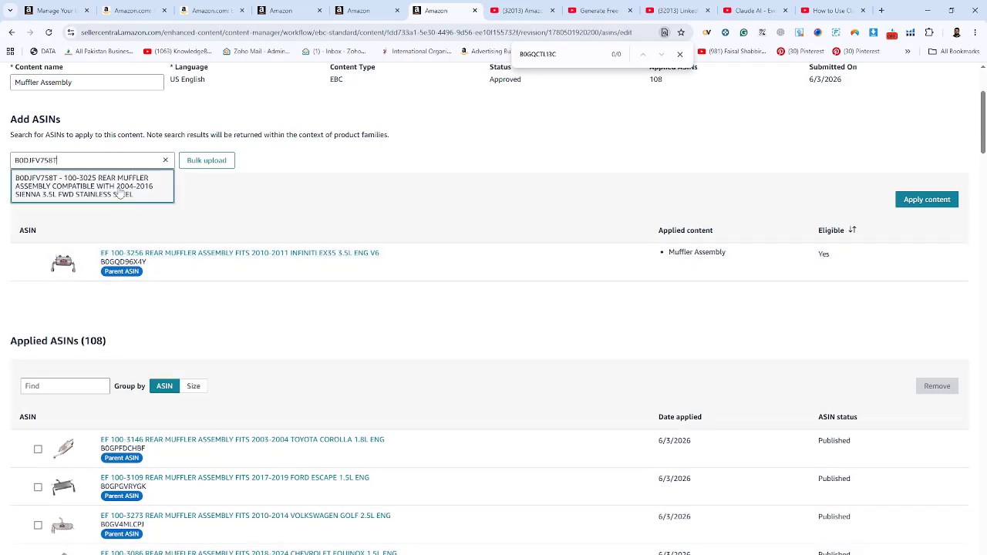
left_click(137, 194)
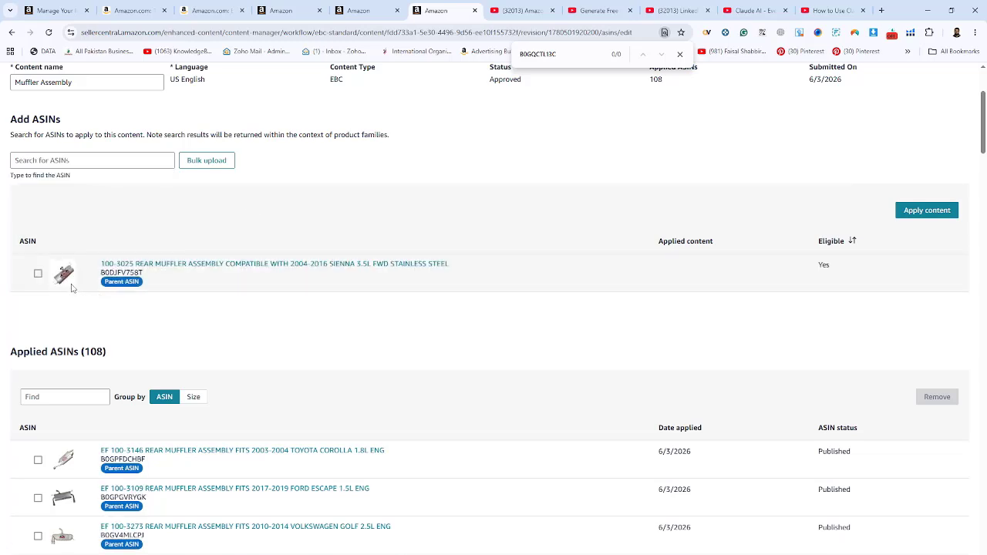
left_click(38, 274)
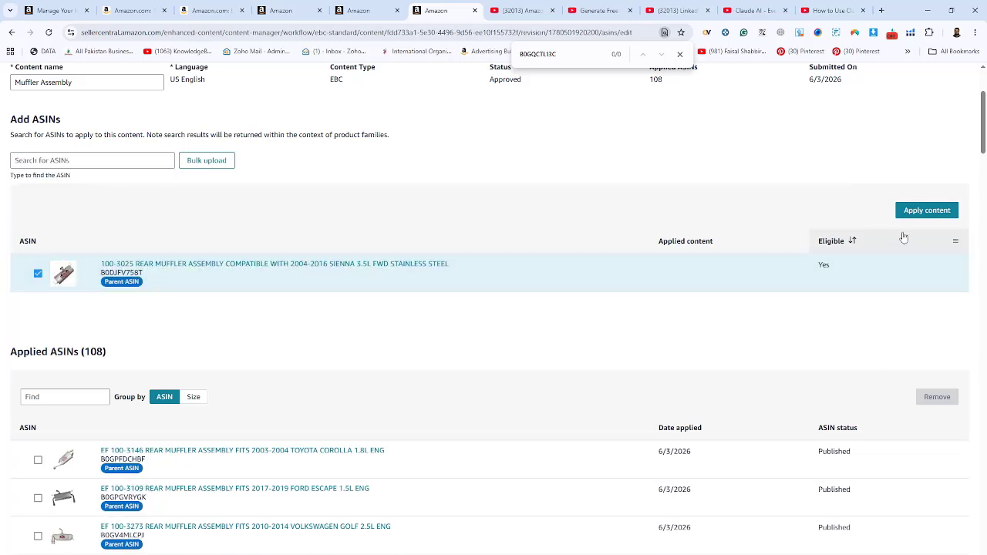
left_click(928, 215)
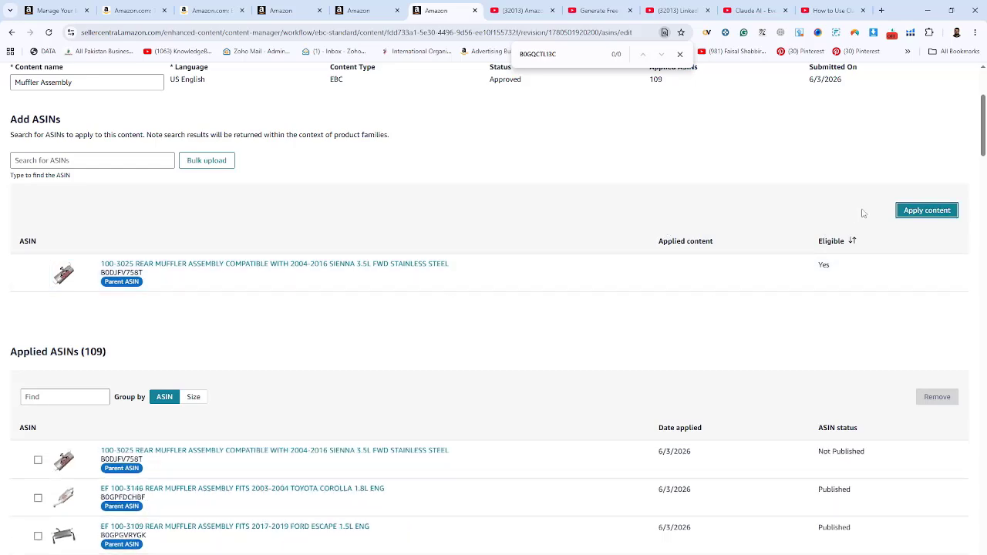
Step: Try to submit the Muffler Assembly content for approval with the newly applied ASIN
scroll(849, 207, "down", 2)
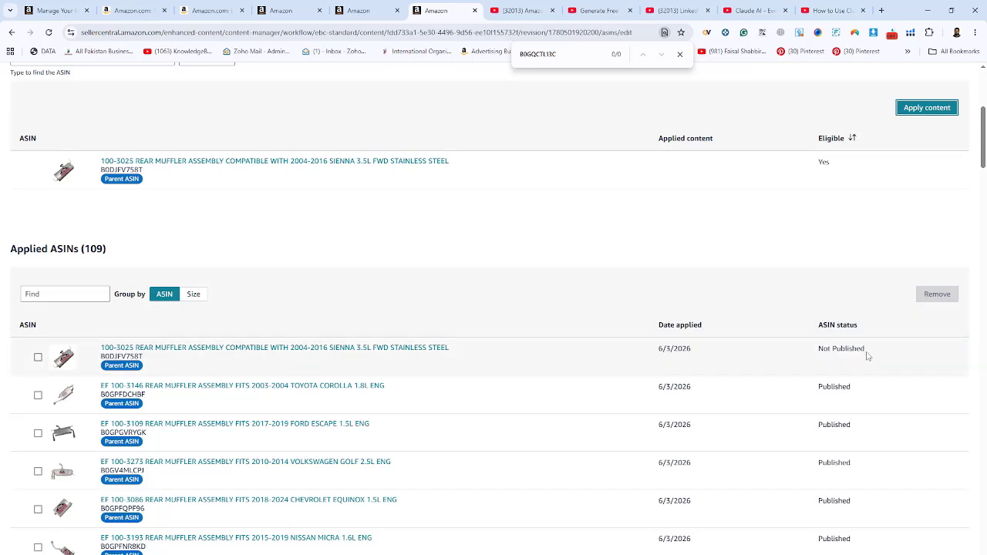
double_click(815, 352)
left_click(821, 311)
scroll(753, 284, "up", 6)
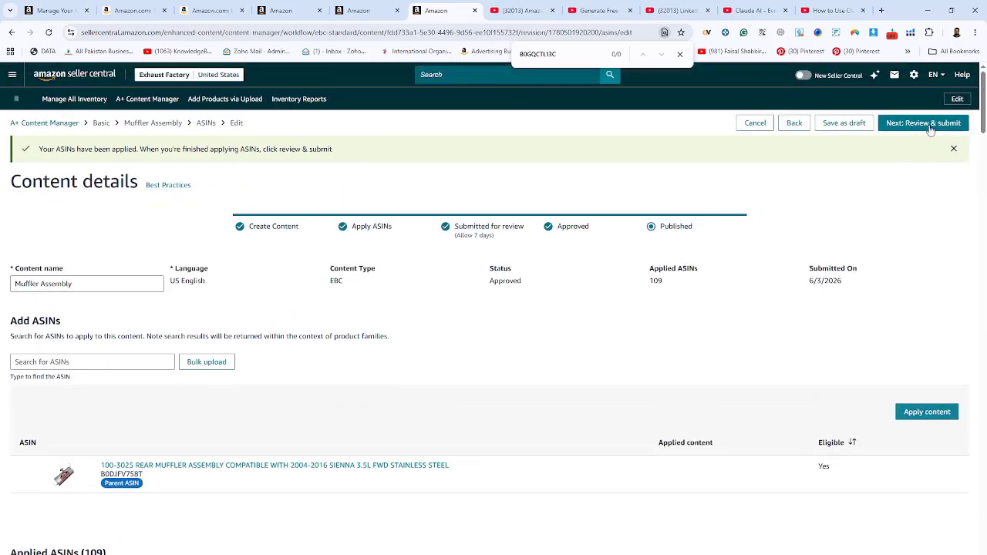
left_click(928, 128)
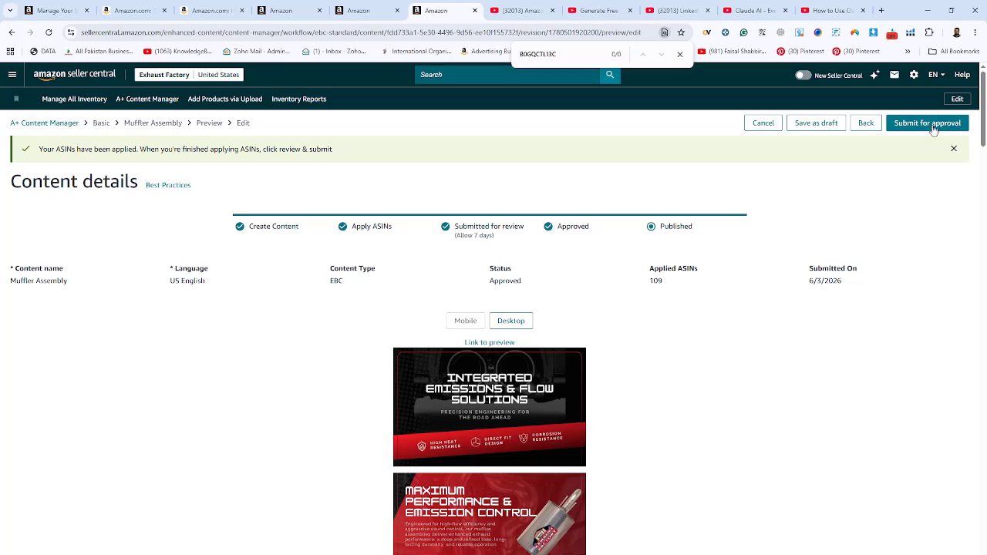
left_click(928, 124)
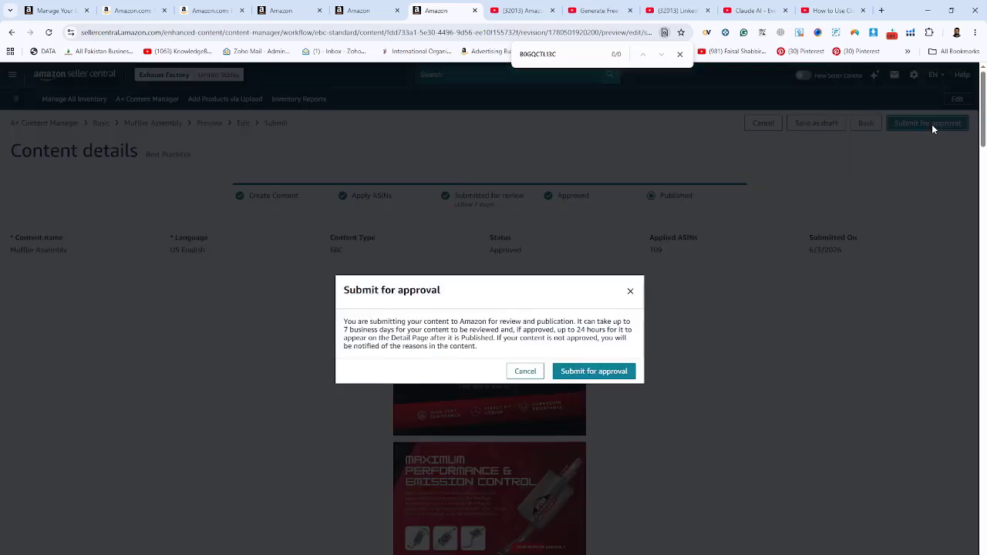
left_click(605, 370)
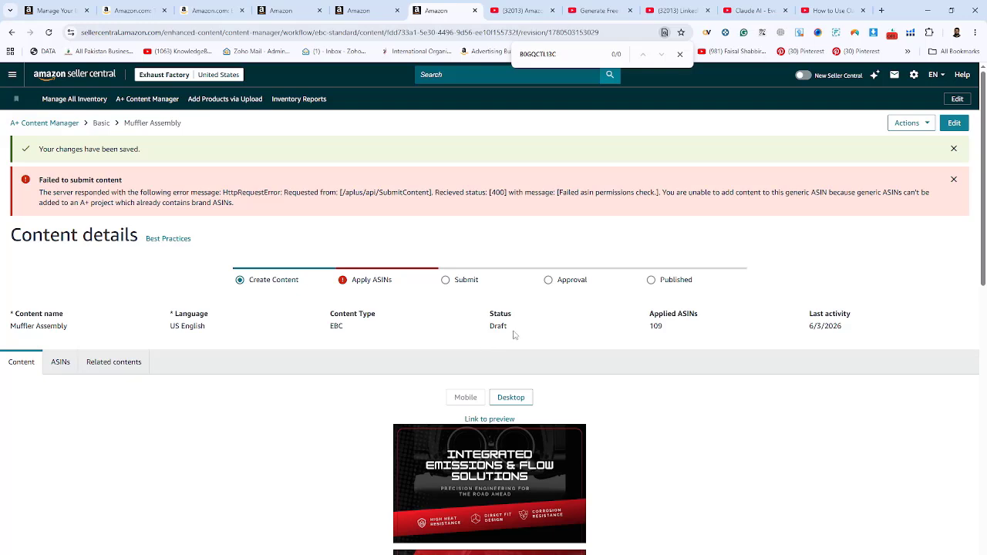
Step: Open the Muffler Assembly draft's applied ASINs for editing and locate B0DJFV758T in the list
left_click_drag(514, 329, 488, 331)
left_click(535, 330)
left_click(60, 363)
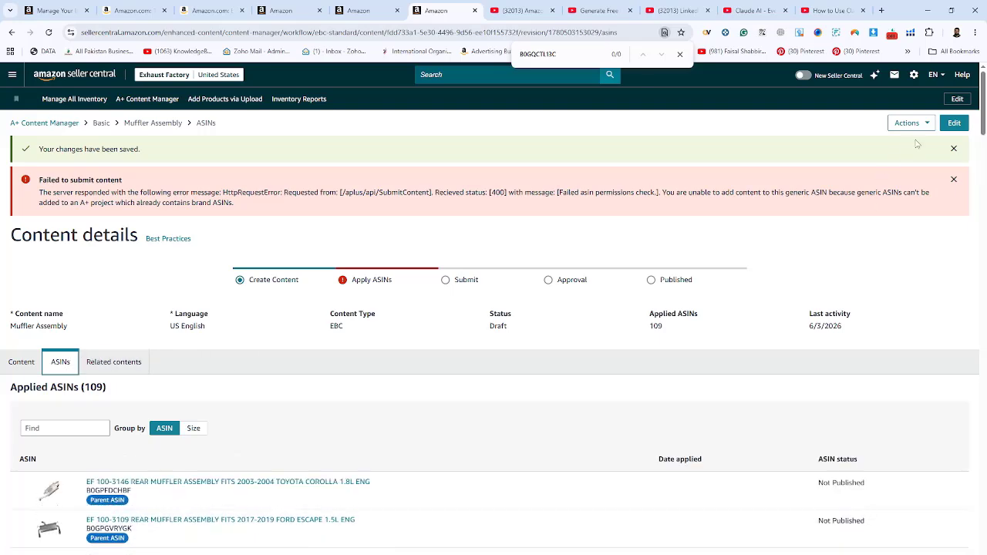
left_click(954, 123)
scroll(458, 301, "down", 4)
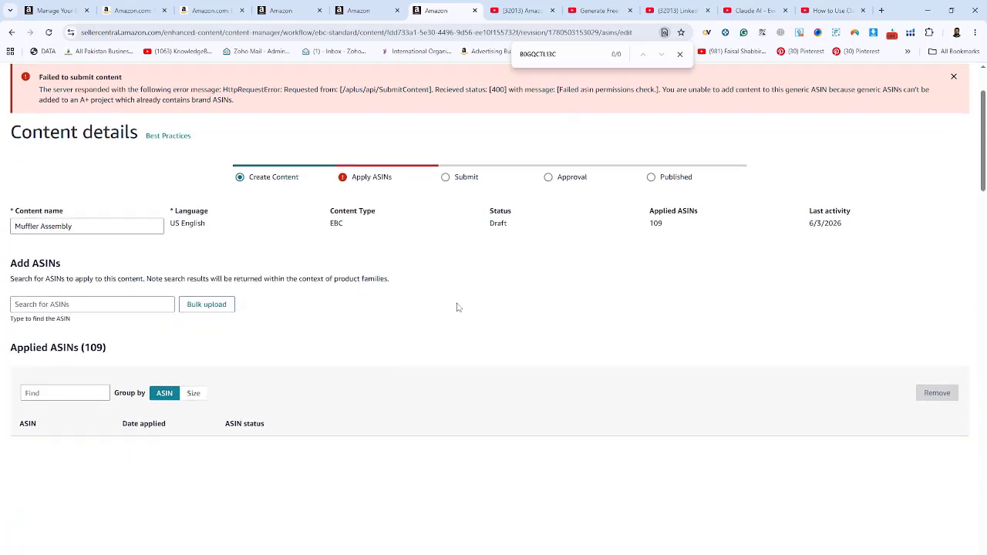
scroll(648, 312, "down", 4)
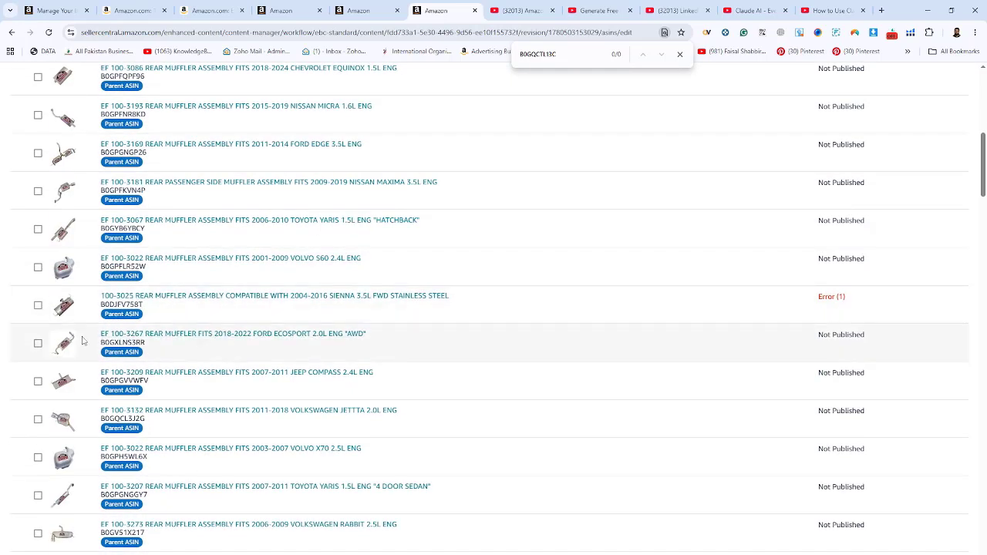
Step: Check the brand of ASIN B0DJFV758T on its Amazon product page, and return to the A+ content draft
double_click(131, 306)
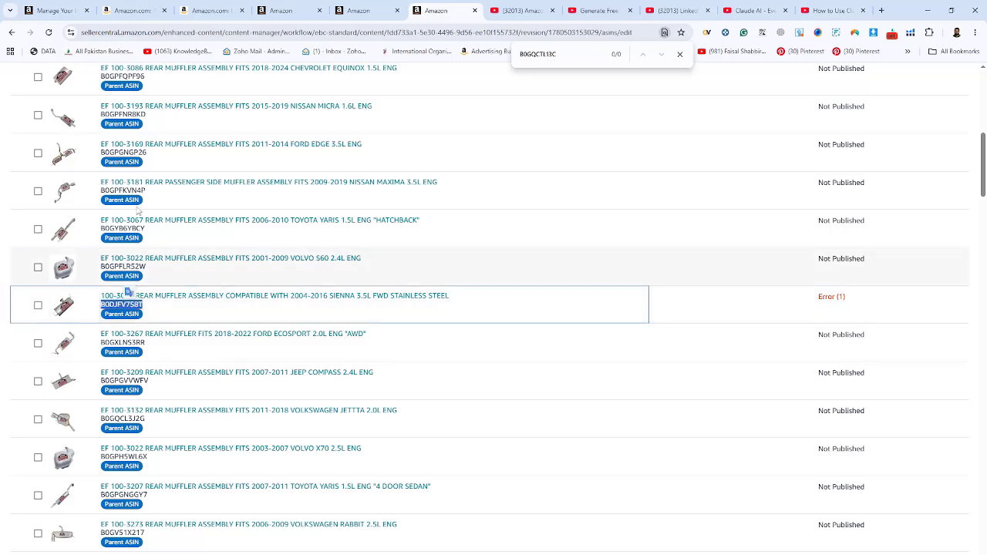
left_click(137, 9)
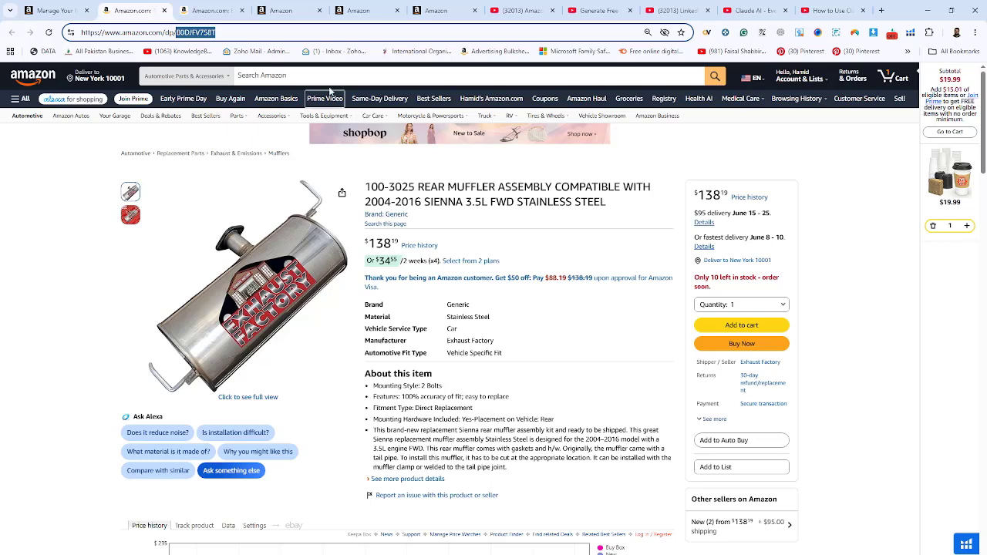
left_click(433, 13)
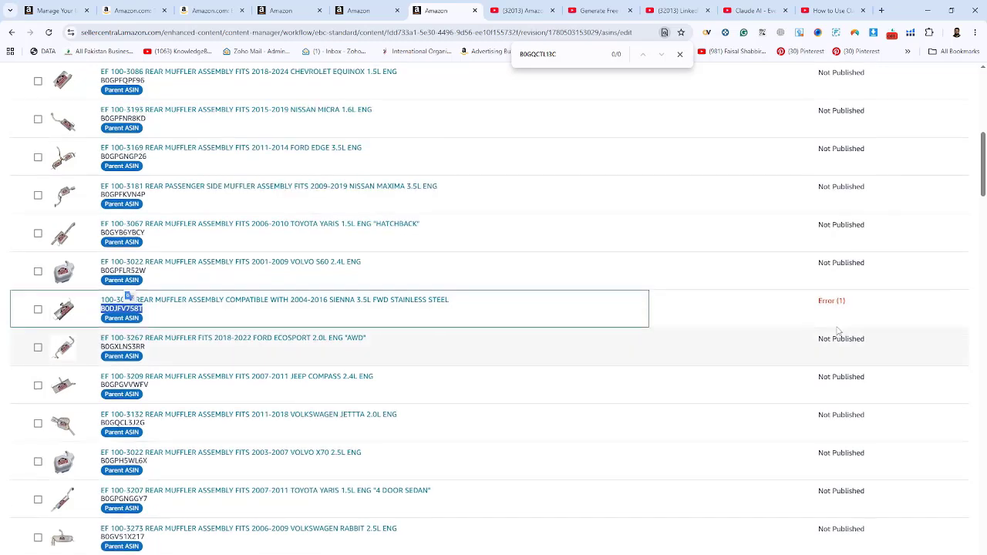
Step: Remove ASIN B0DJFV758T, the 100-3025 rear muffler for the 2004-2016 Sienna, from the applied ASINs
scroll(841, 335, "up", 3)
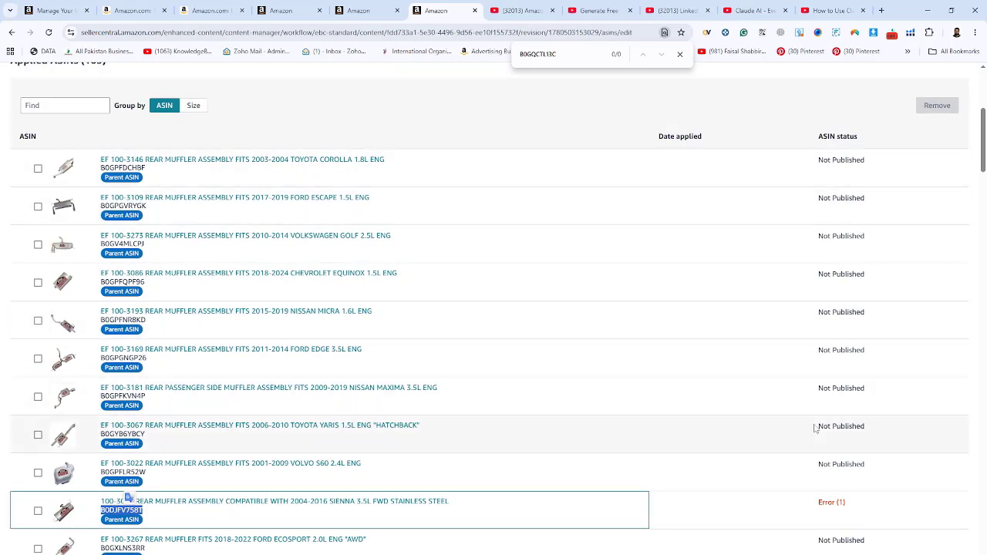
scroll(333, 478, "down", 2)
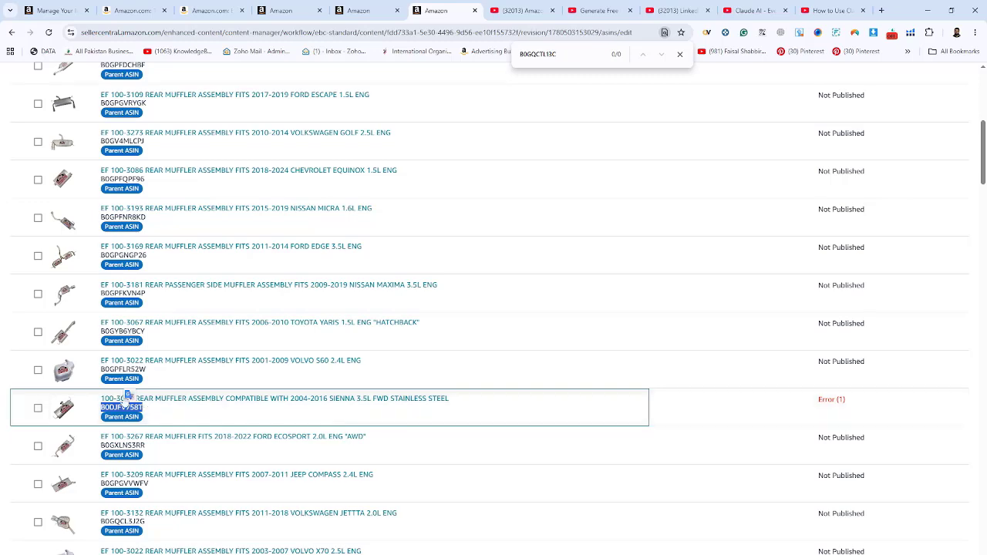
left_click(38, 409)
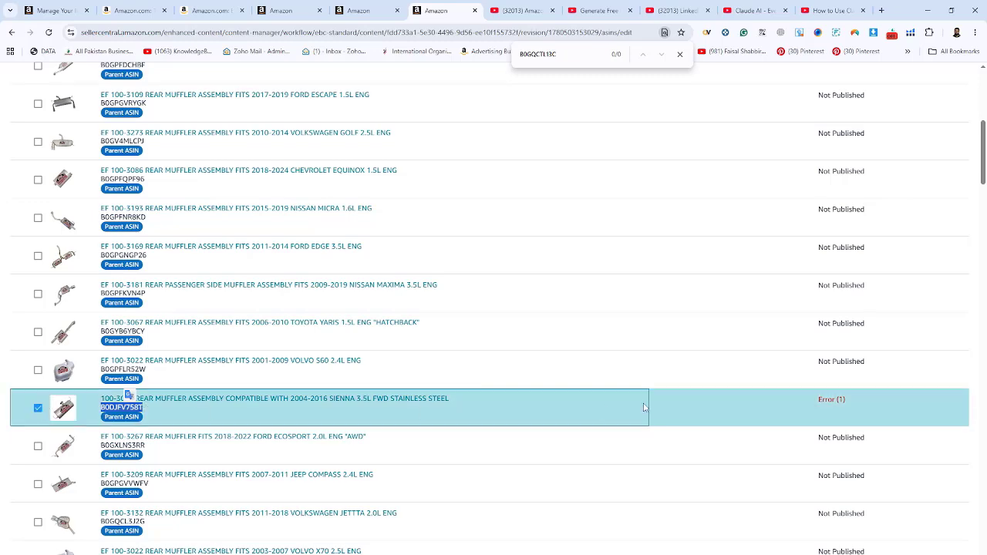
scroll(646, 347, "up", 4)
scroll(694, 301, "down", 1)
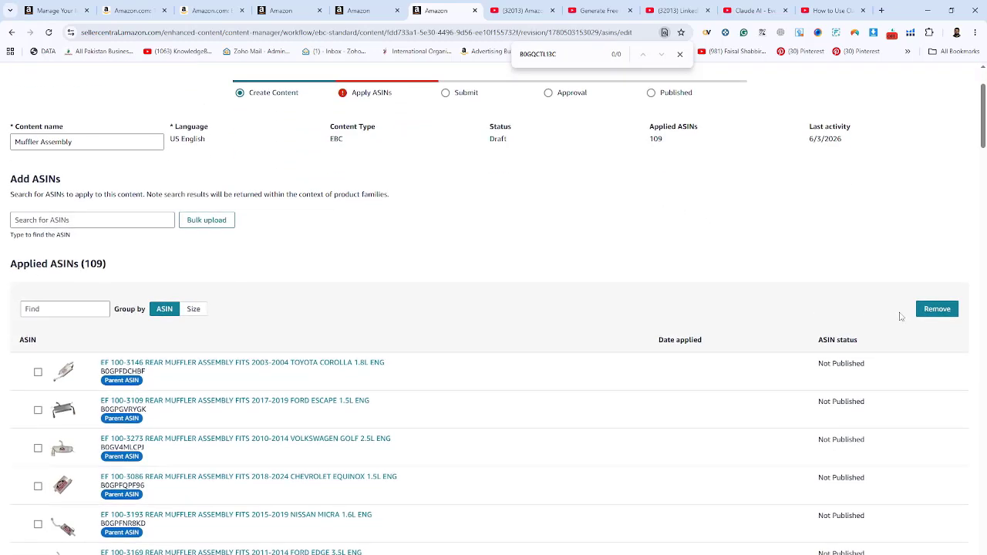
left_click(934, 311)
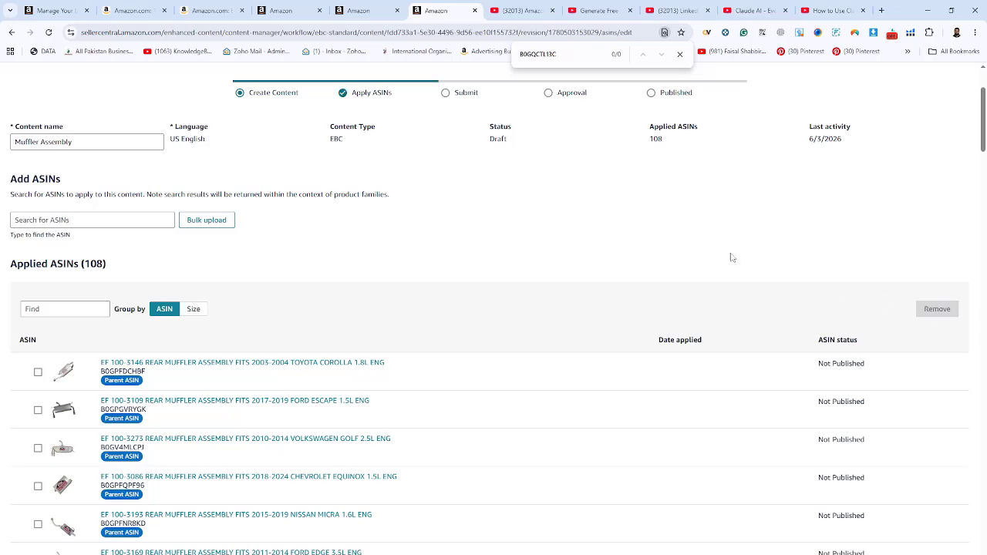
Step: Review the corrected Muffler Assembly content and submit it for approval
scroll(423, 226, "up", 2)
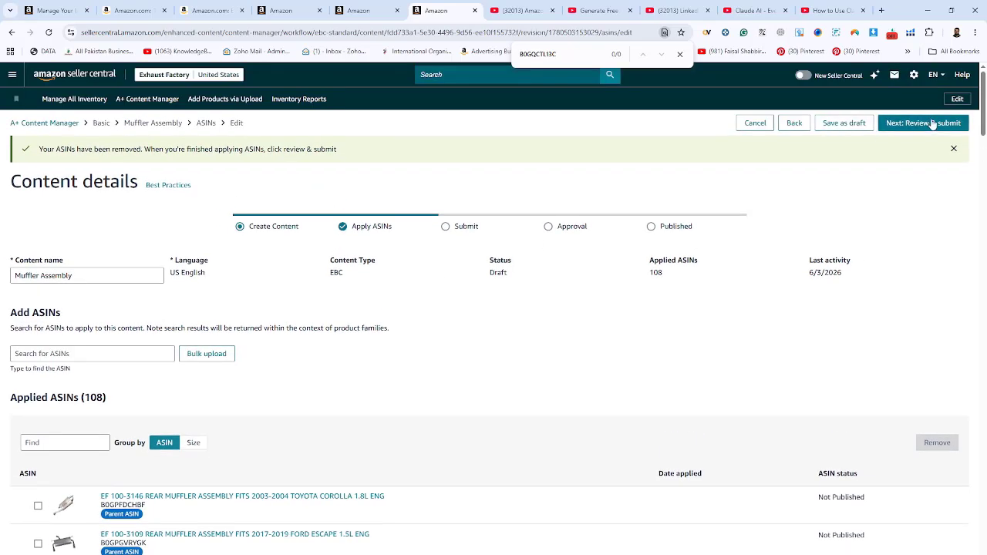
left_click(933, 124)
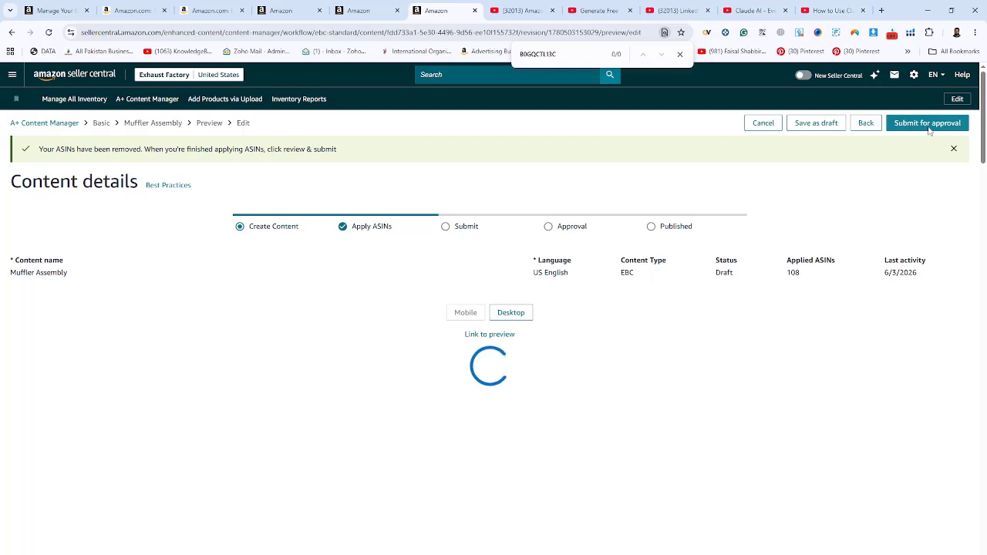
left_click(928, 123)
left_click(608, 378)
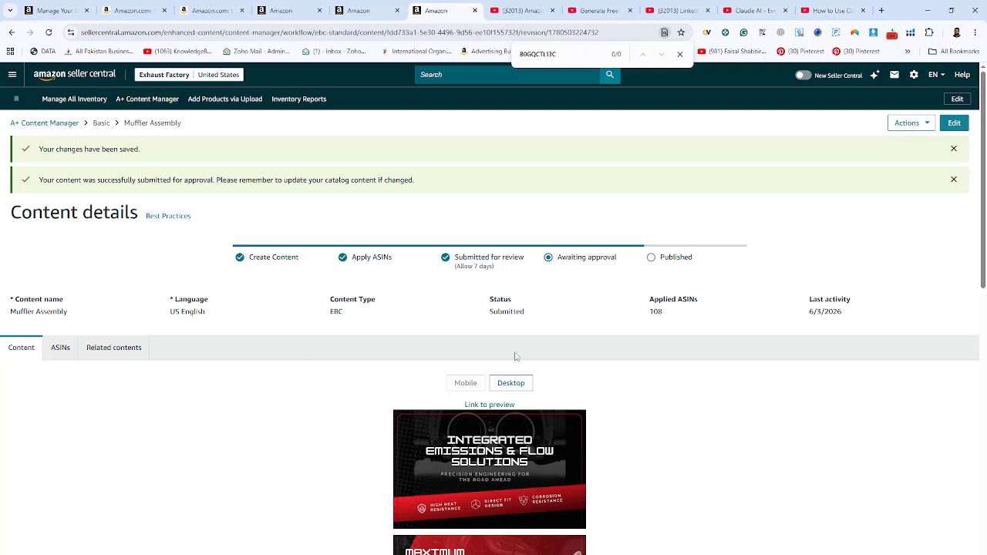
Step: View the submitted content in its desktop preview
left_click(510, 383)
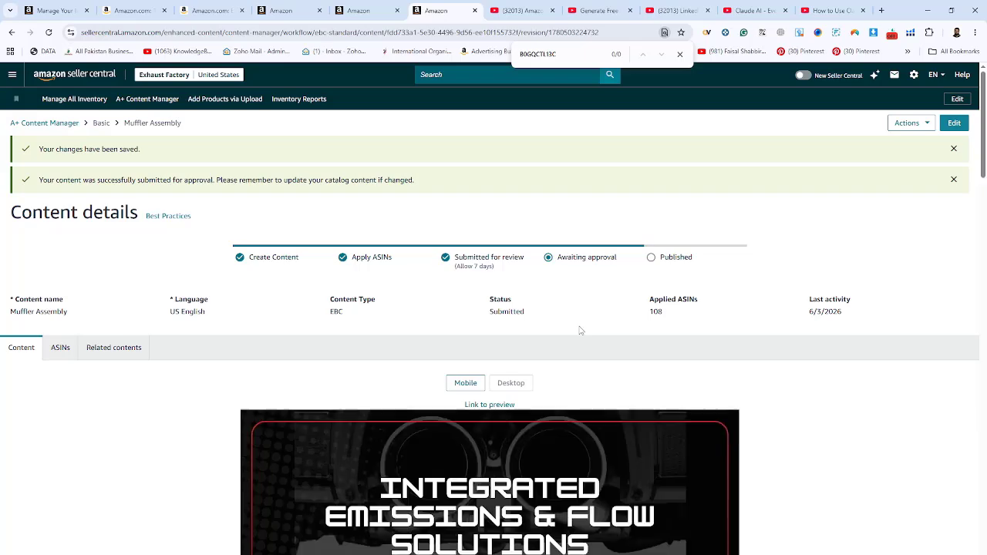
scroll(622, 329, "down", 1)
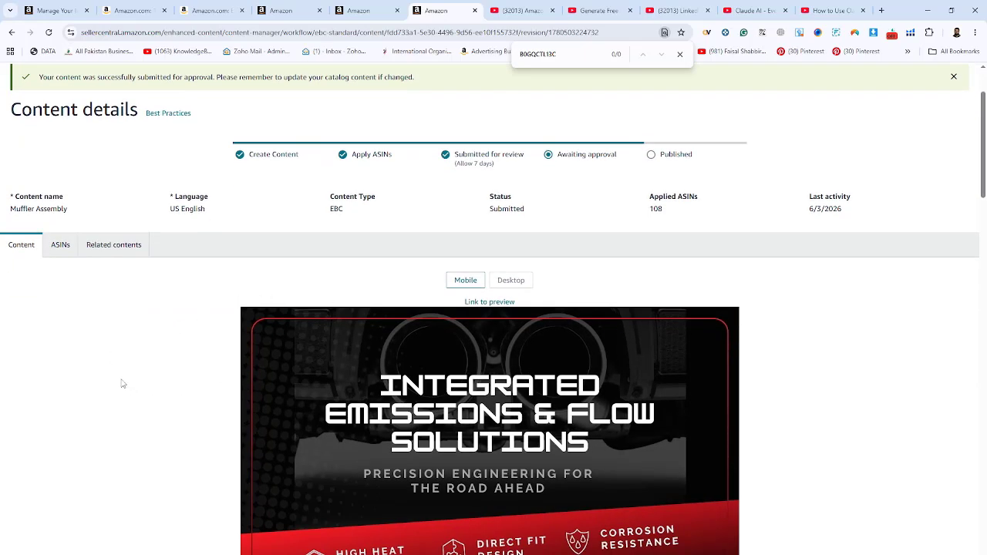
scroll(444, 254, "down", 1)
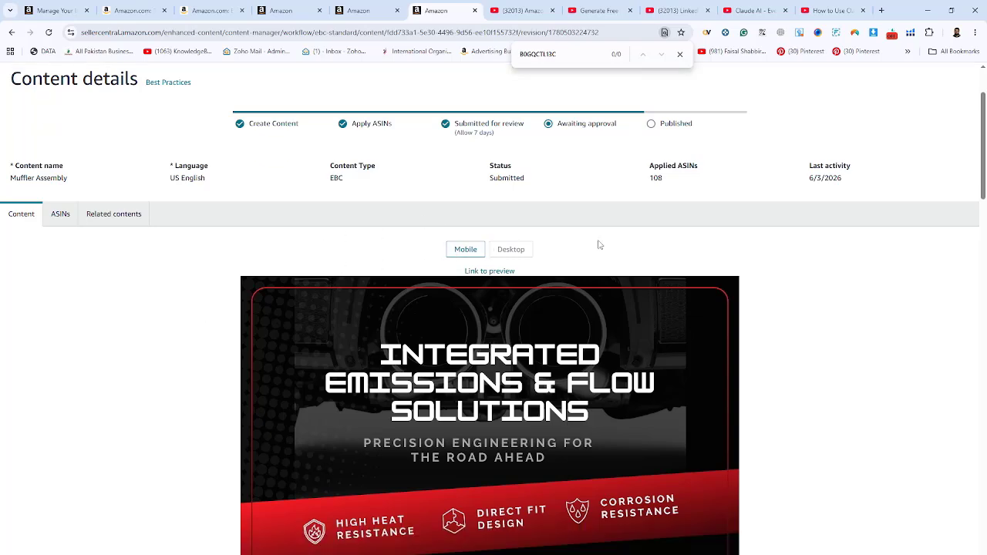
Step: Open the applied ASINs of the submitted Muffler Assembly content for editing
scroll(134, 256, "down", 1)
scroll(694, 204, "up", 3)
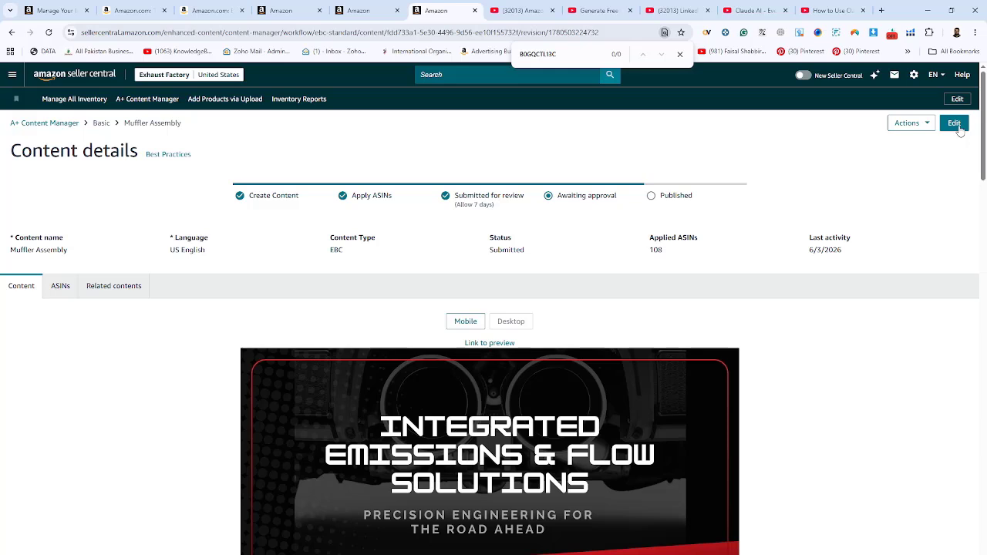
left_click(60, 287)
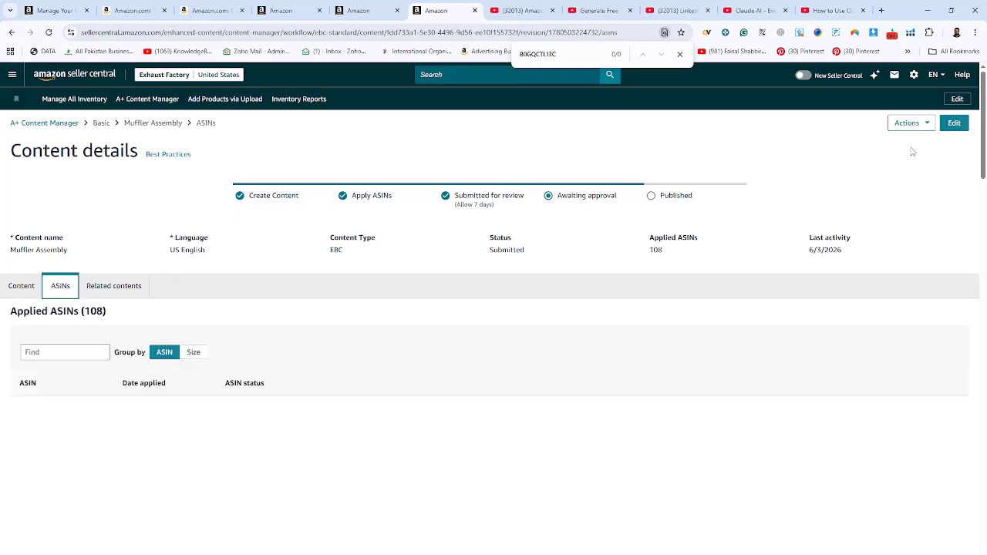
left_click(951, 125)
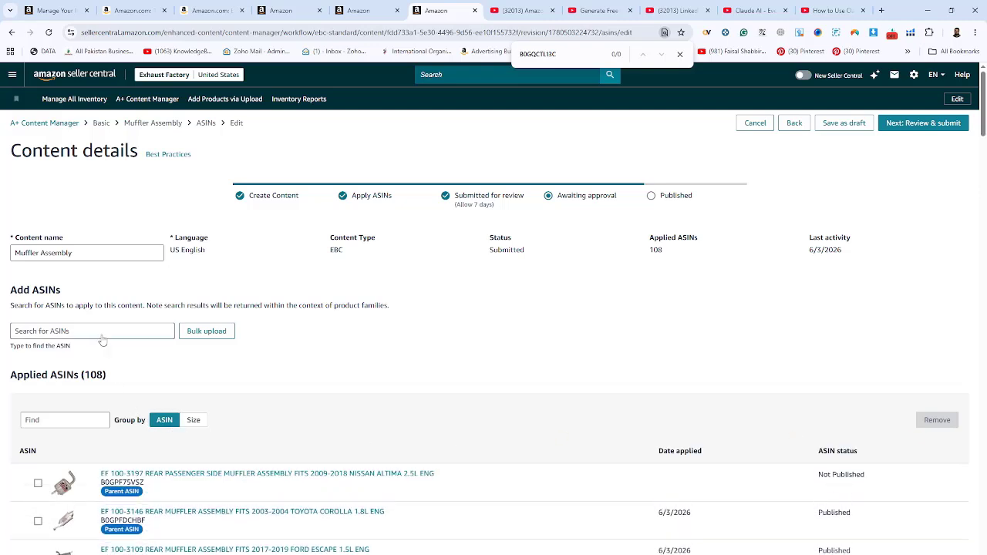
Step: Search for ASIN B0DJFV758T among the ASINs to add and check its eligibility for this content
left_click(106, 335)
type("B0DJFV758T")
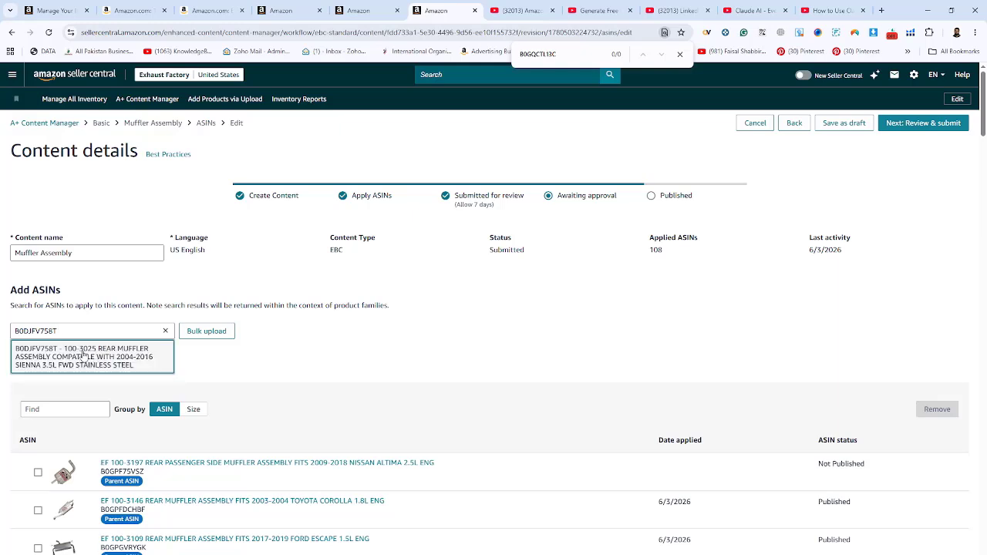
left_click(83, 353)
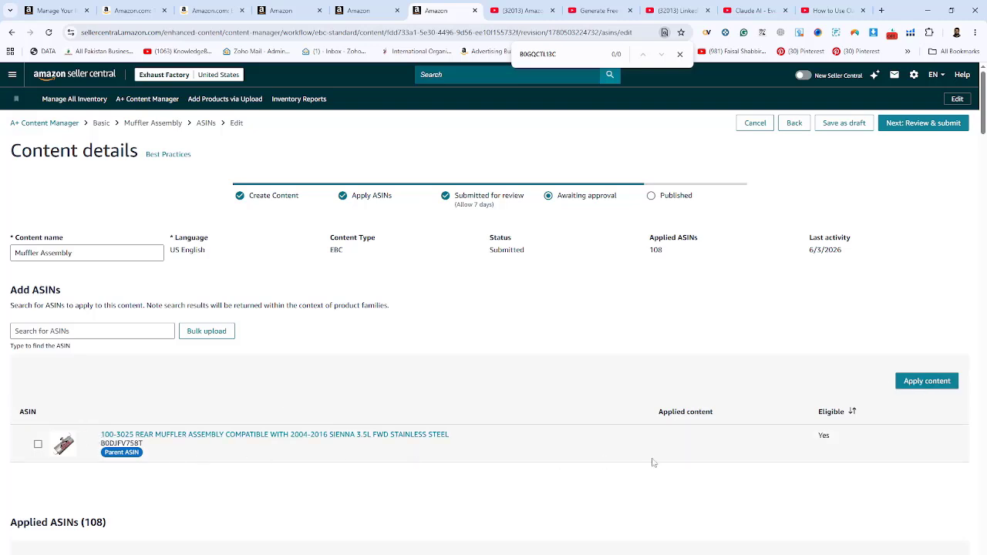
double_click(820, 438)
left_click_drag(821, 439, 839, 335)
double_click(823, 437)
left_click_drag(824, 437, 801, 333)
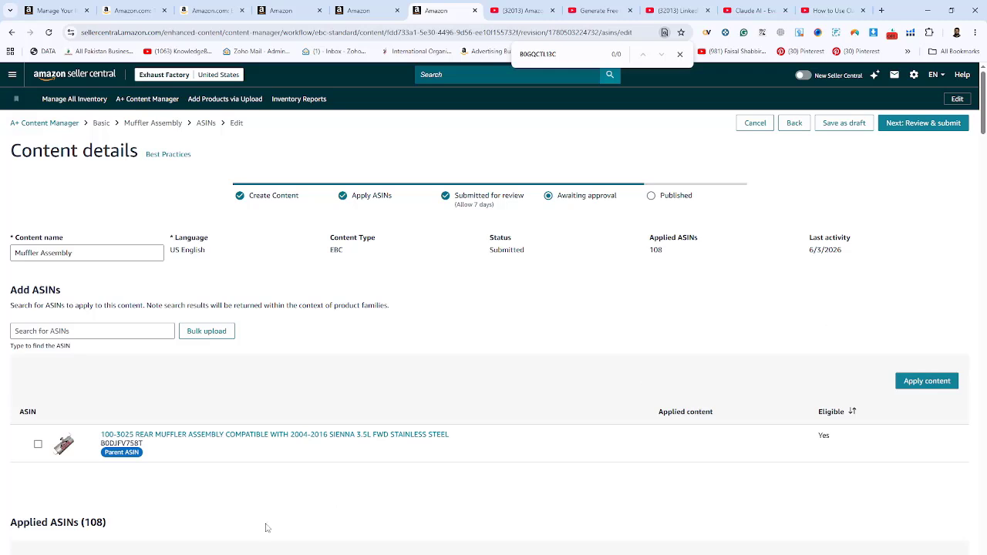